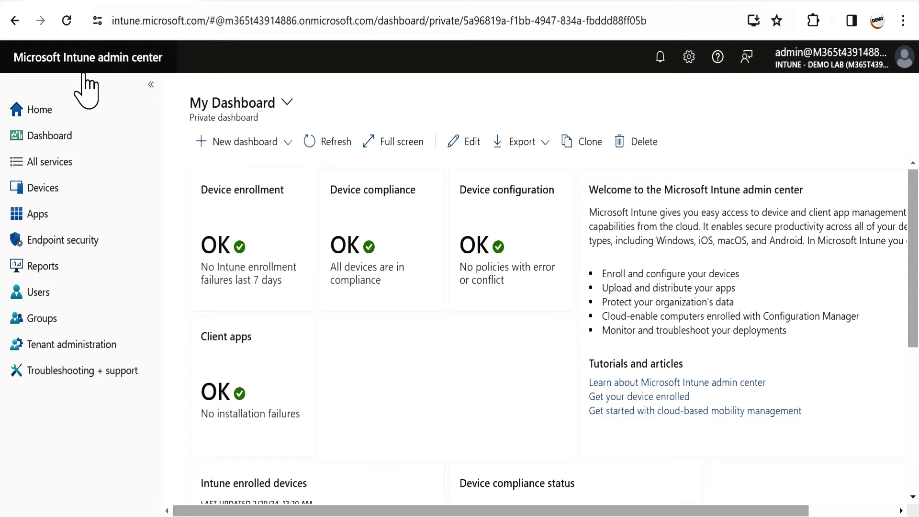
Go to Devices > Windows, select DESKTOP-CDF971E and open its Device query page.
click(43, 188)
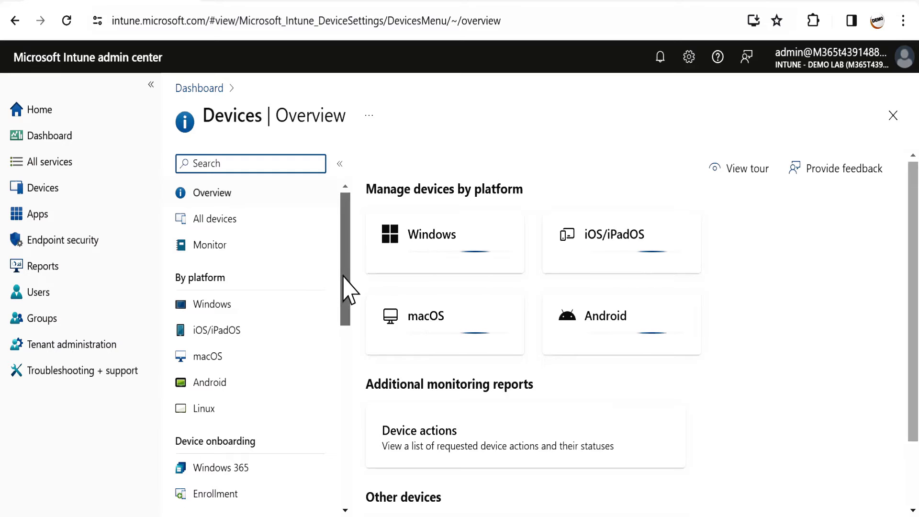
scroll(347, 289, down, 2)
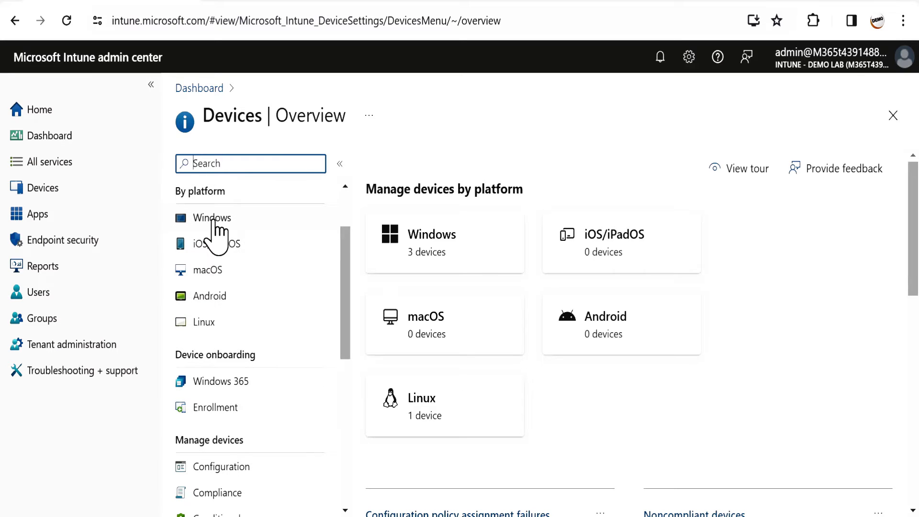
click(213, 221)
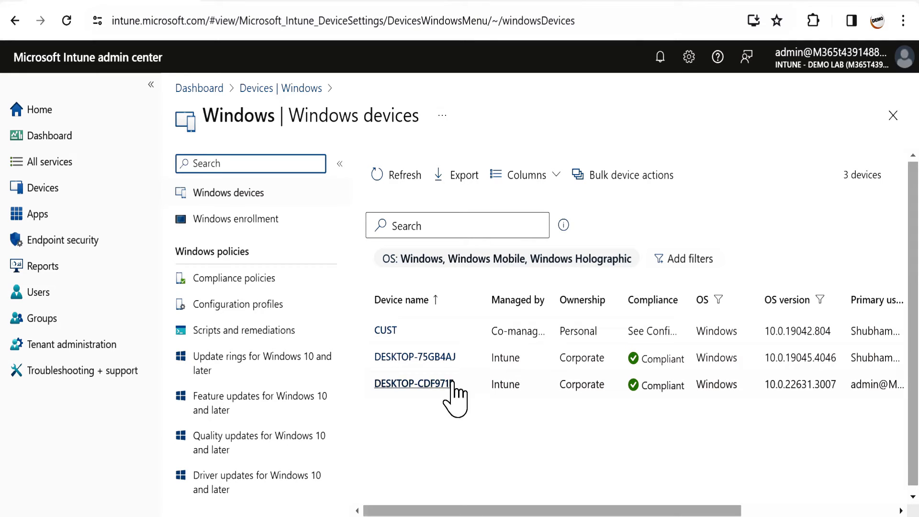
click(426, 386)
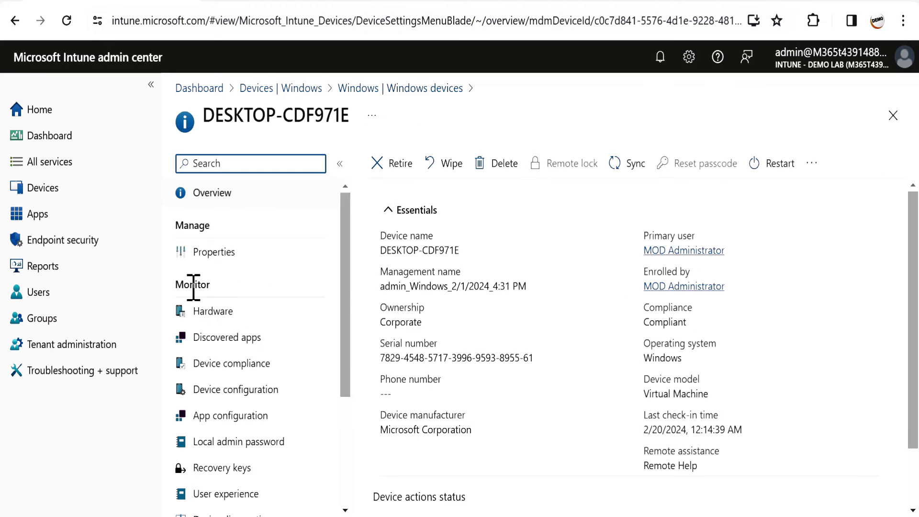
drag(346, 243, 348, 441)
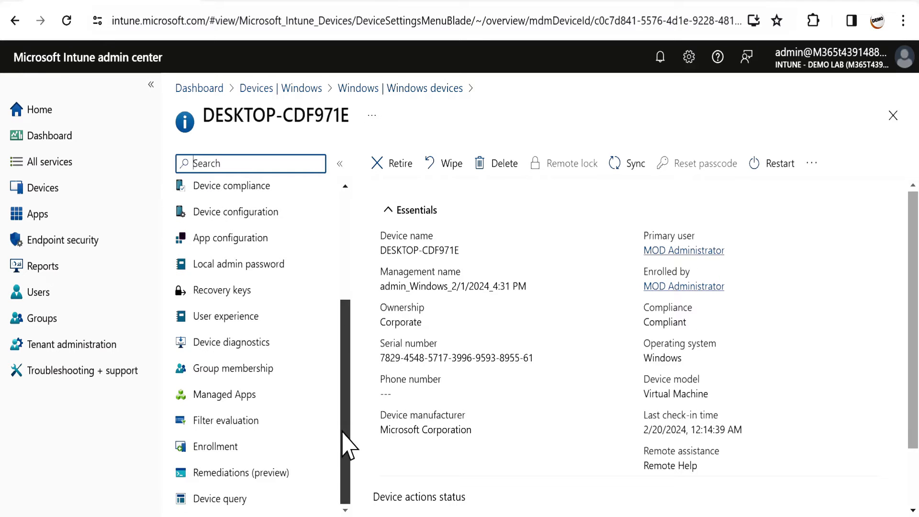
click(225, 500)
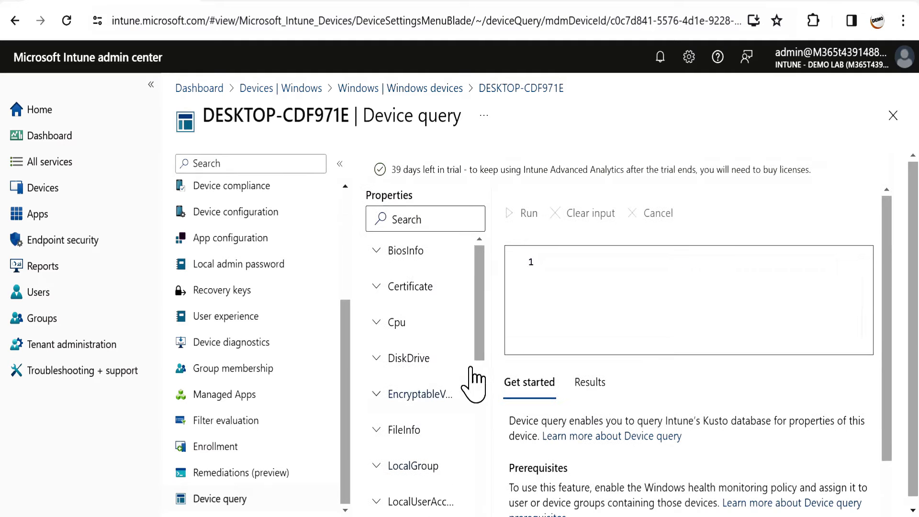
drag(483, 286, 490, 259)
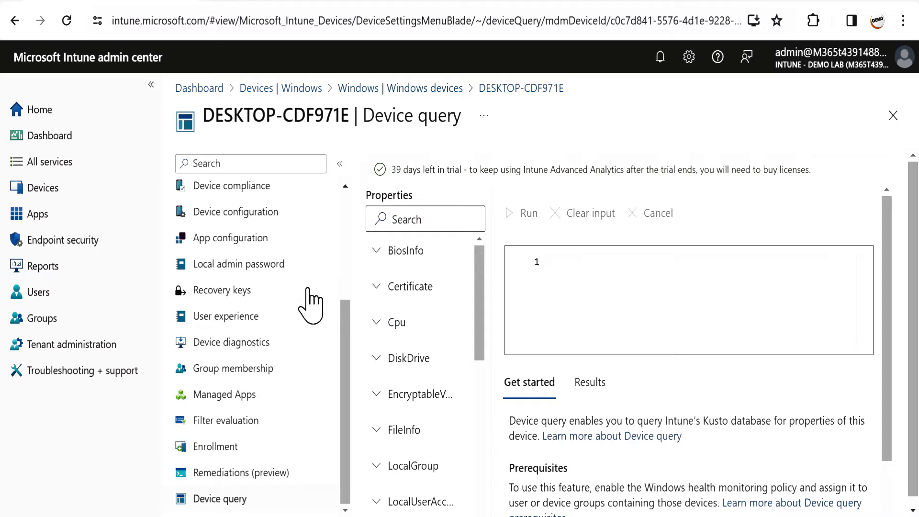
click(97, 354)
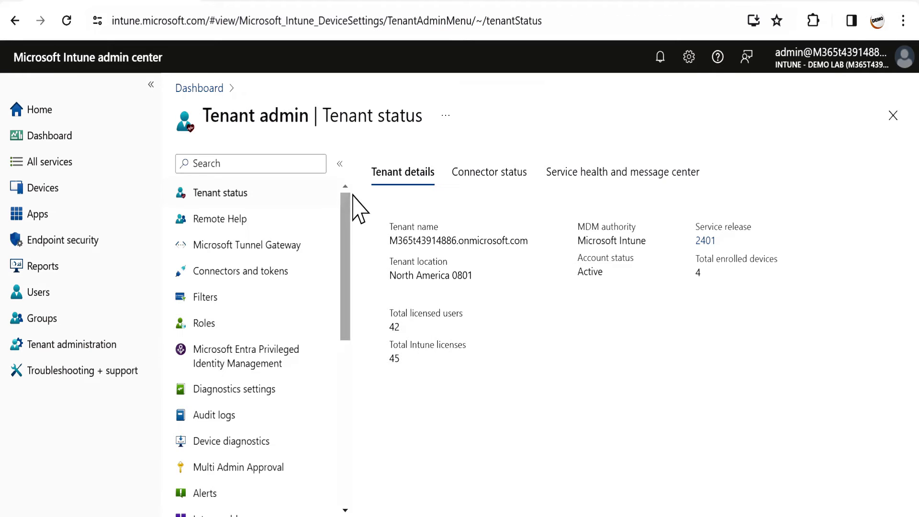
scroll(352, 258, down, 3)
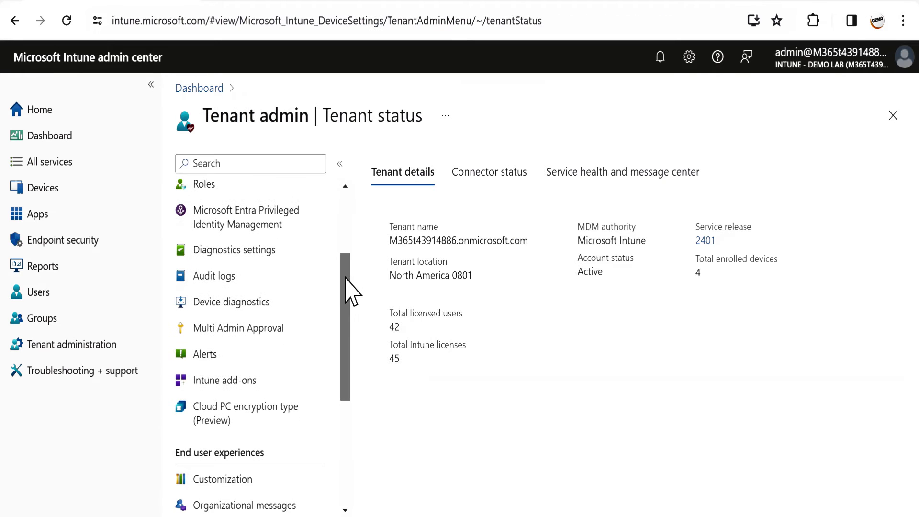
click(231, 376)
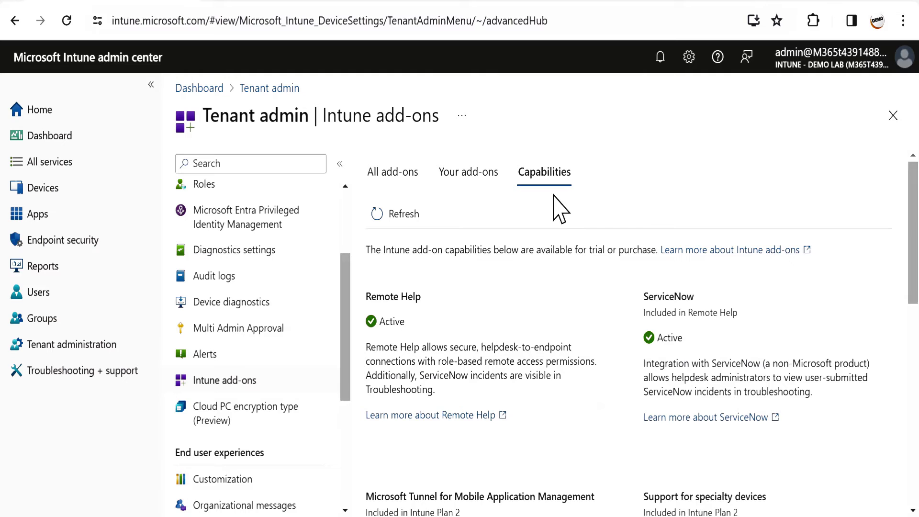
scroll(858, 378, down, 5)
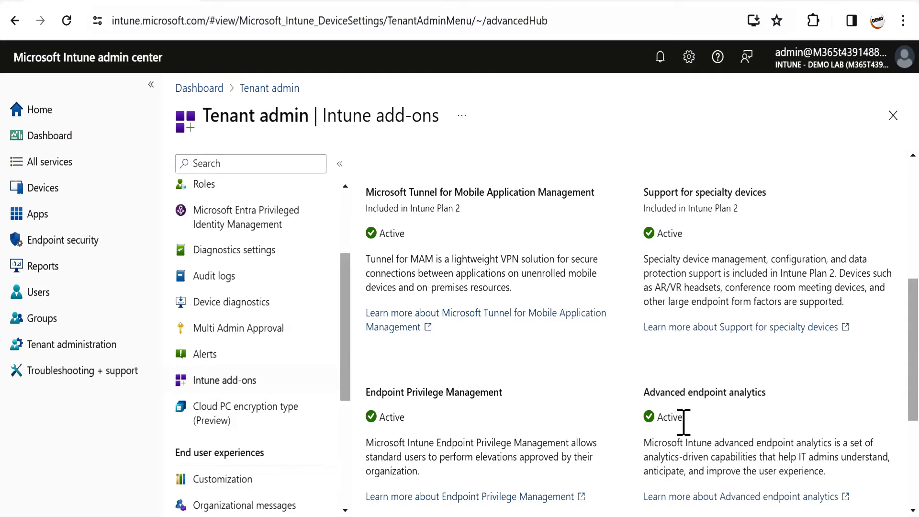
drag(686, 421, 649, 430)
click(51, 271)
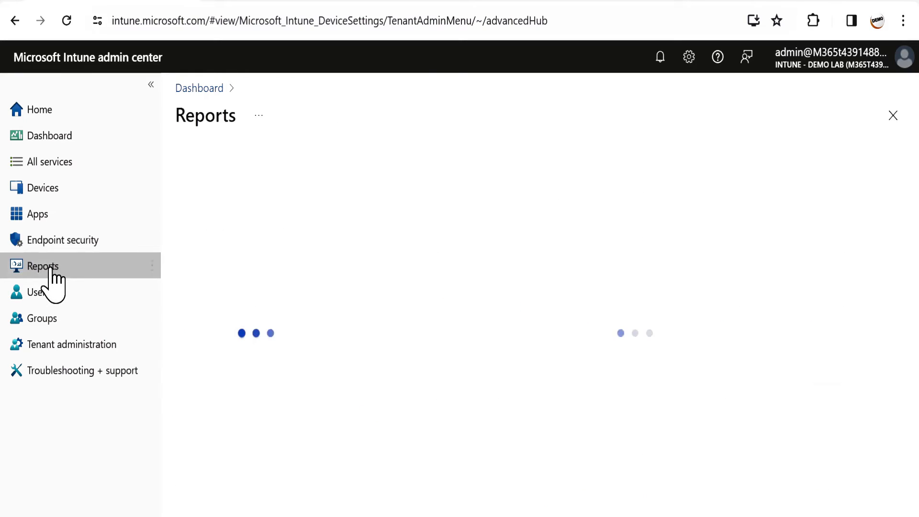
drag(349, 273, 343, 389)
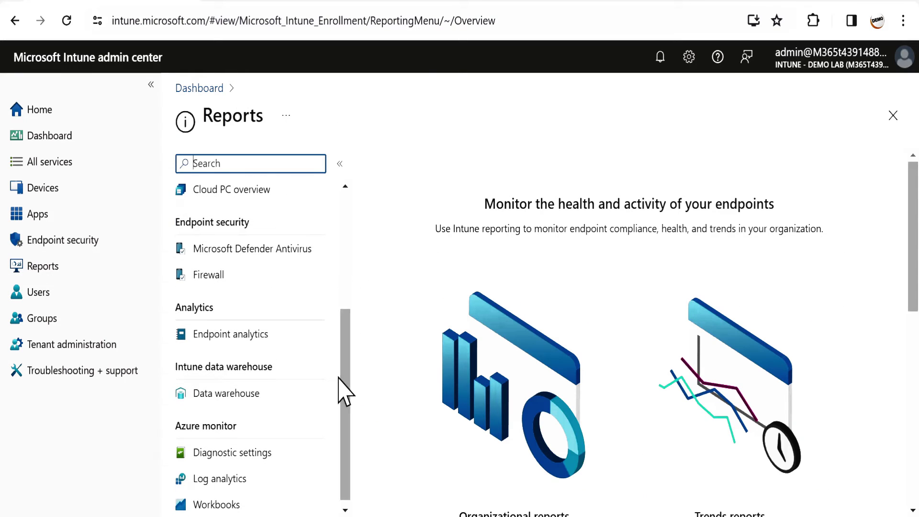
click(225, 337)
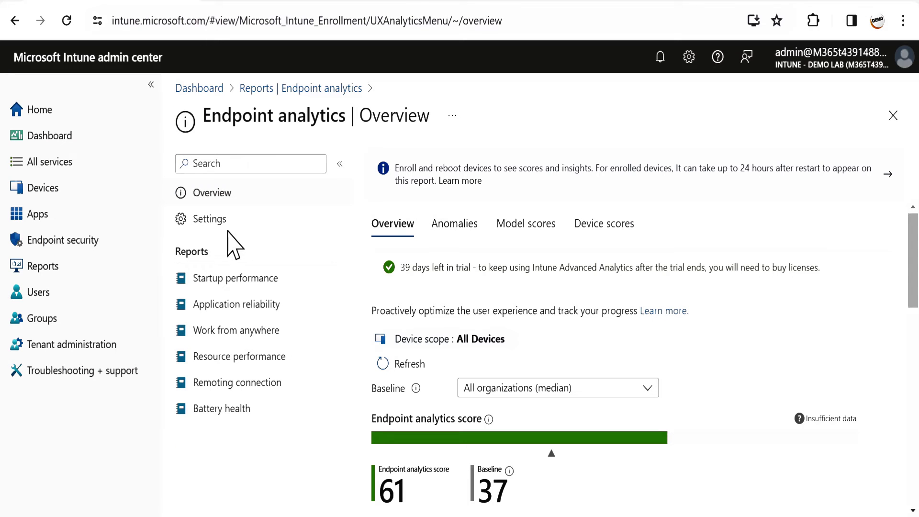
click(609, 226)
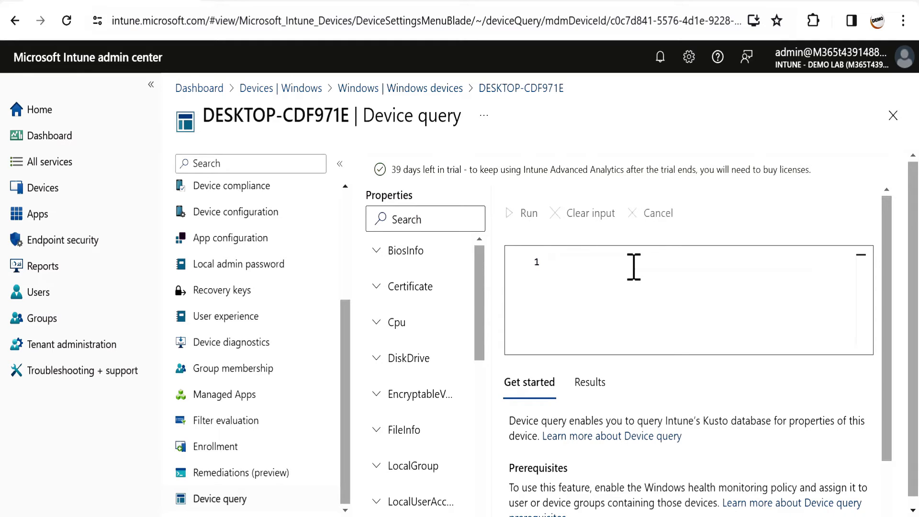
Enter and run a 'BiosInfo |' query in the Device query editor.
text(bi)
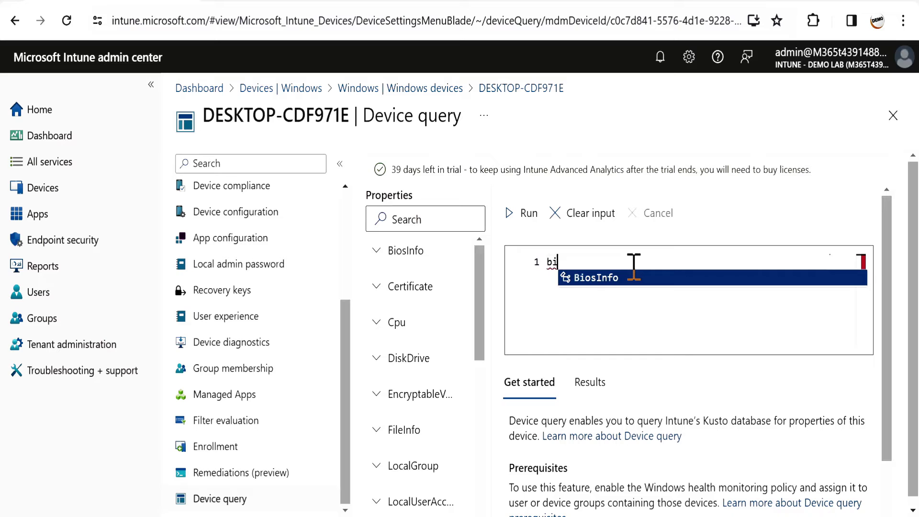
key(Return)
key(Return)
text(|)
key(Escape)
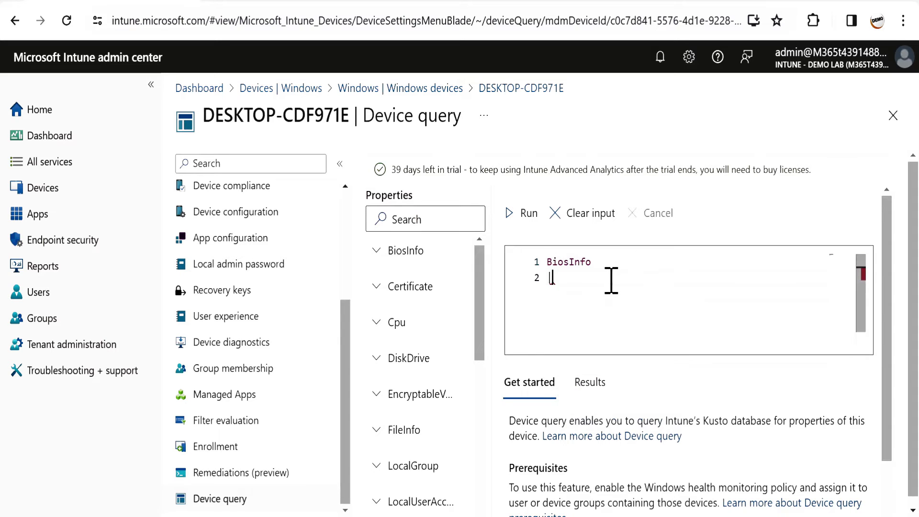
click(523, 212)
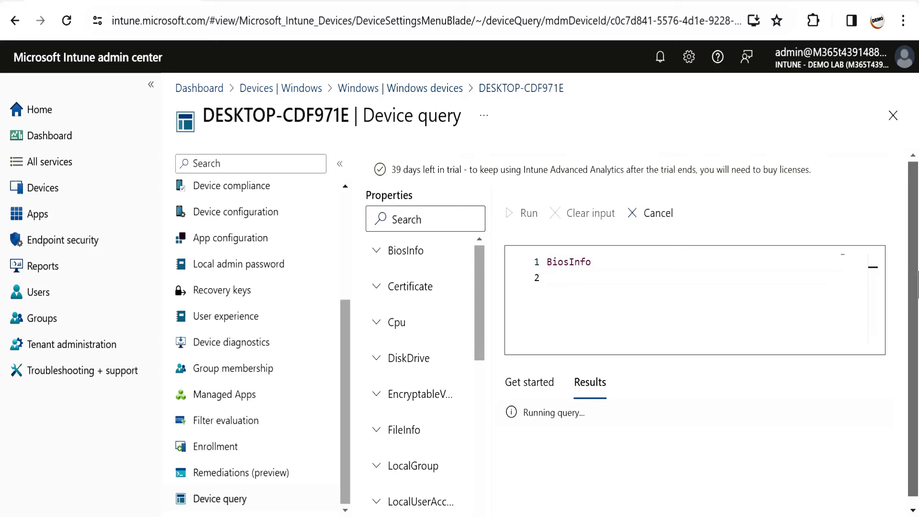
Widen the Manufacturer results column and select the BiosInfo query text.
scroll(918, 297, down, 1)
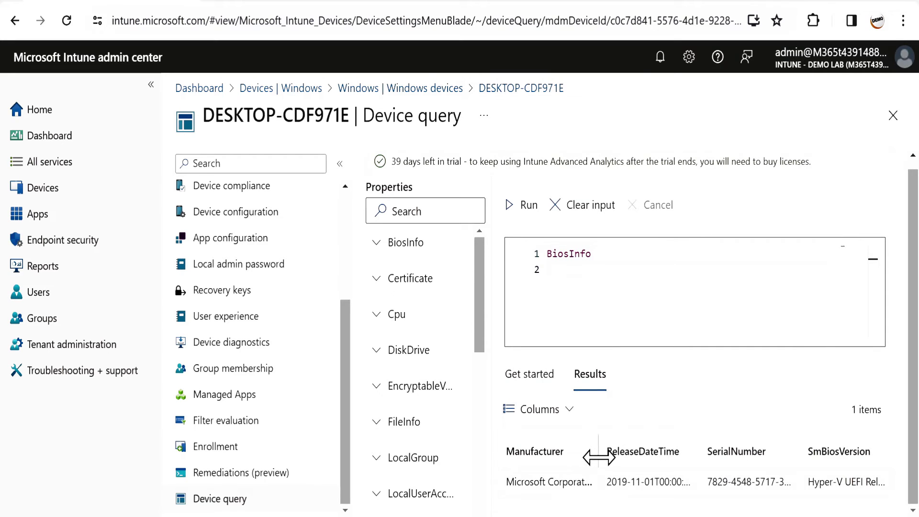
drag(600, 456, 623, 455)
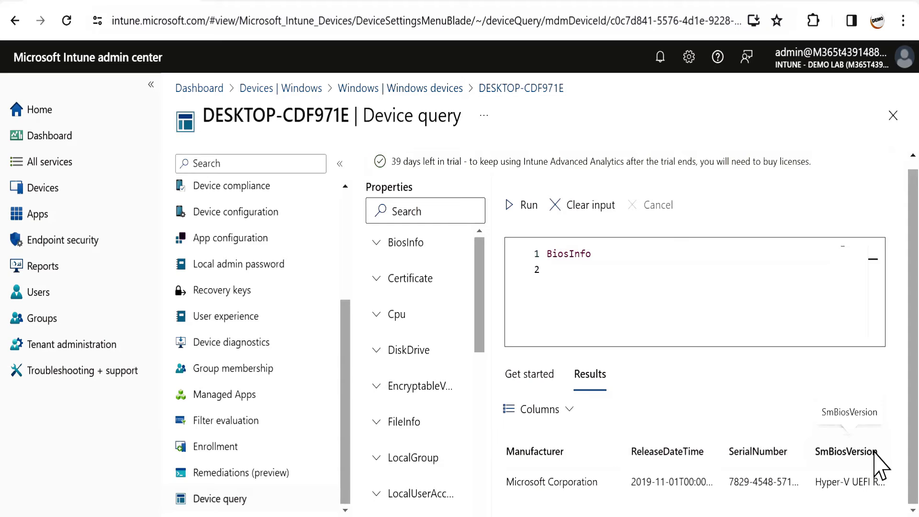
drag(602, 254, 536, 261)
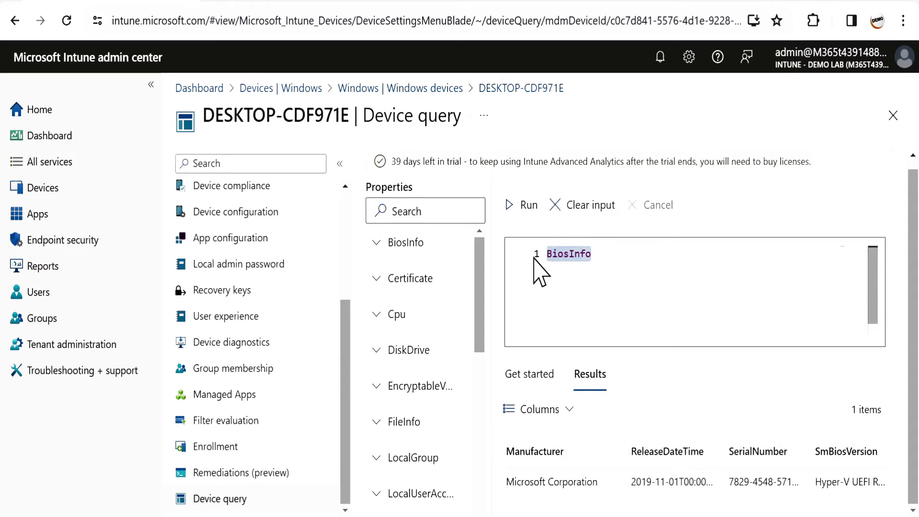
Run 'BiosInfo | project Manufacturer, ReleaseDateTime, SerialNumber, SmBiosVersion', then clear the editor.
key(ctrl+v)
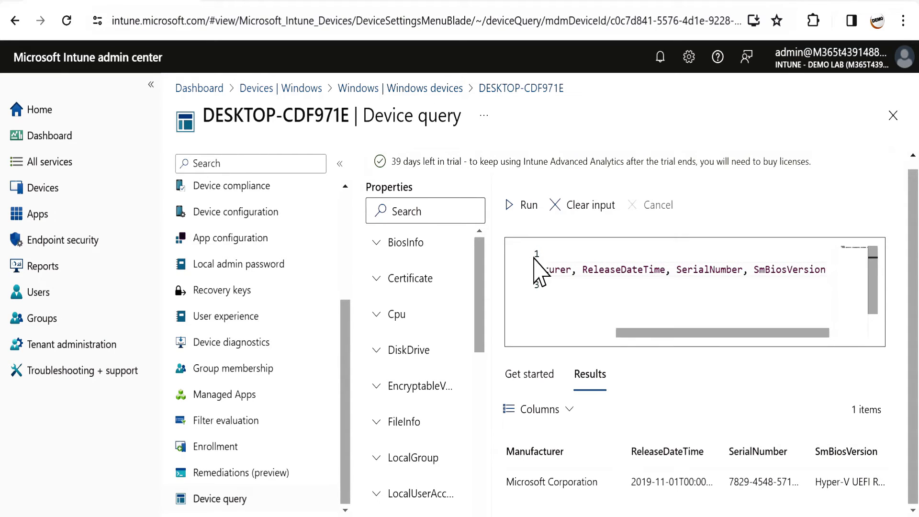
drag(649, 333, 550, 334)
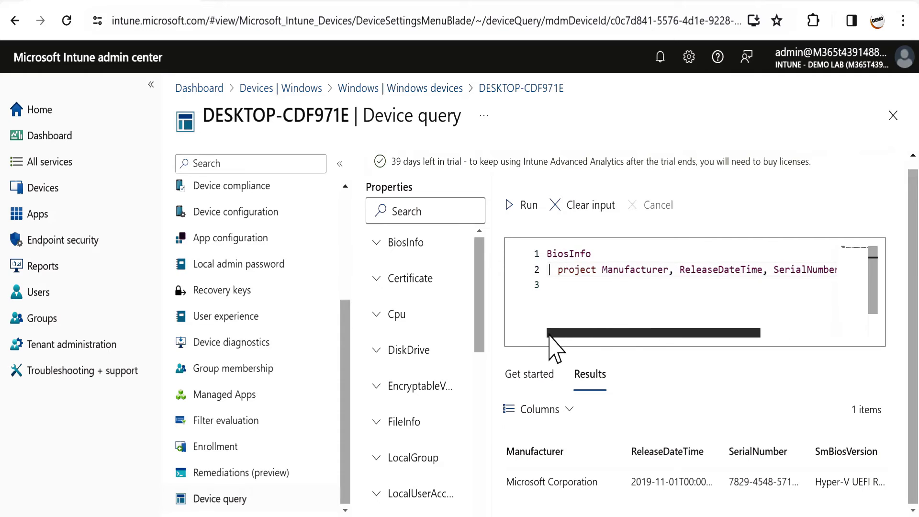
click(529, 205)
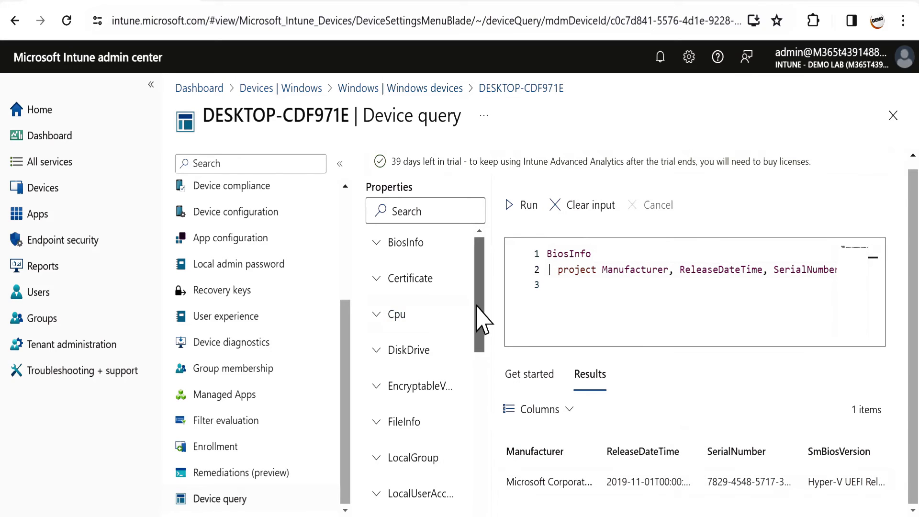
drag(479, 306, 483, 410)
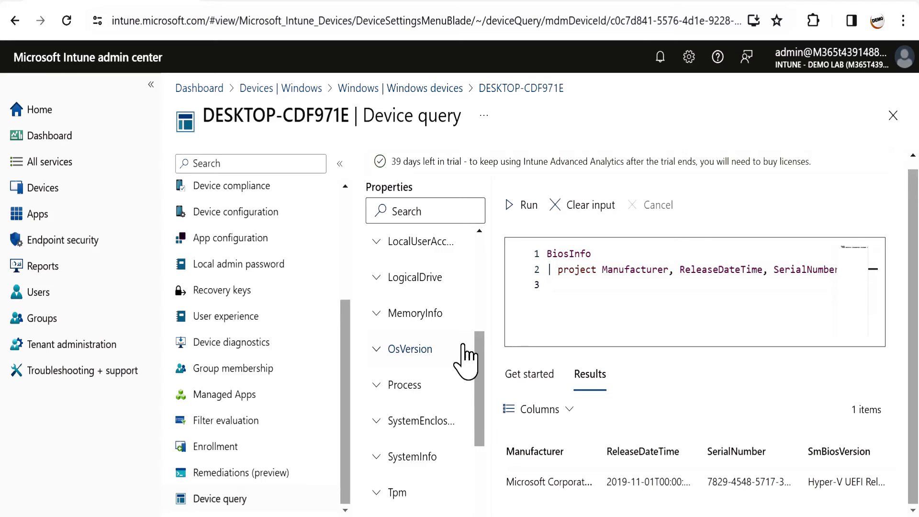
drag(584, 303, 549, 261)
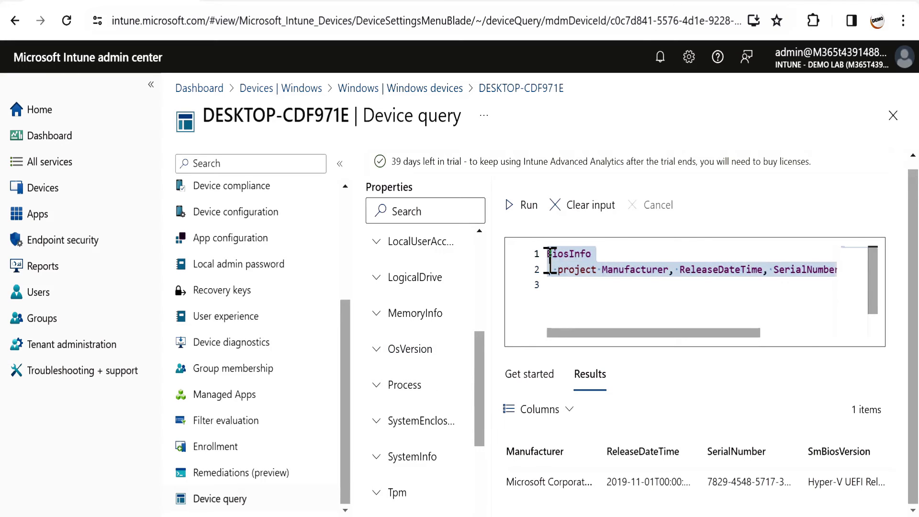
key(Delete)
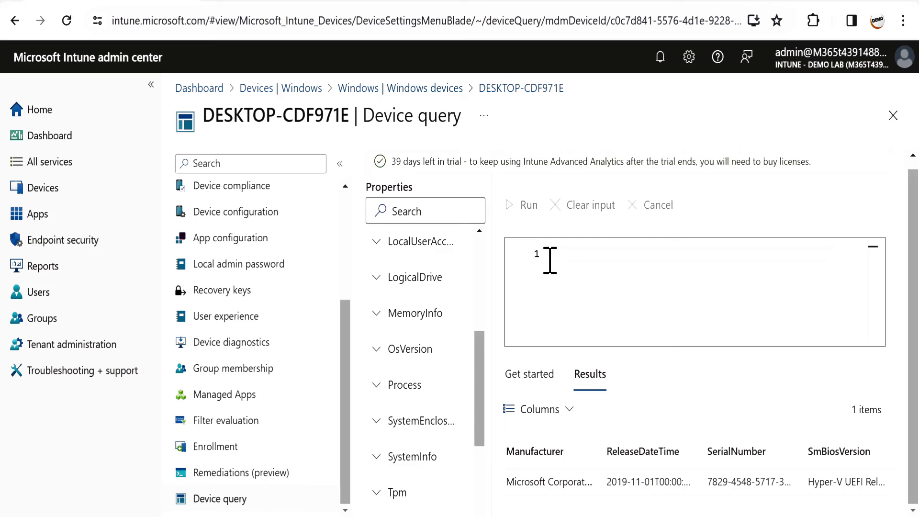
Expand OsVersion in Properties and run an OsVersion query.
click(419, 350)
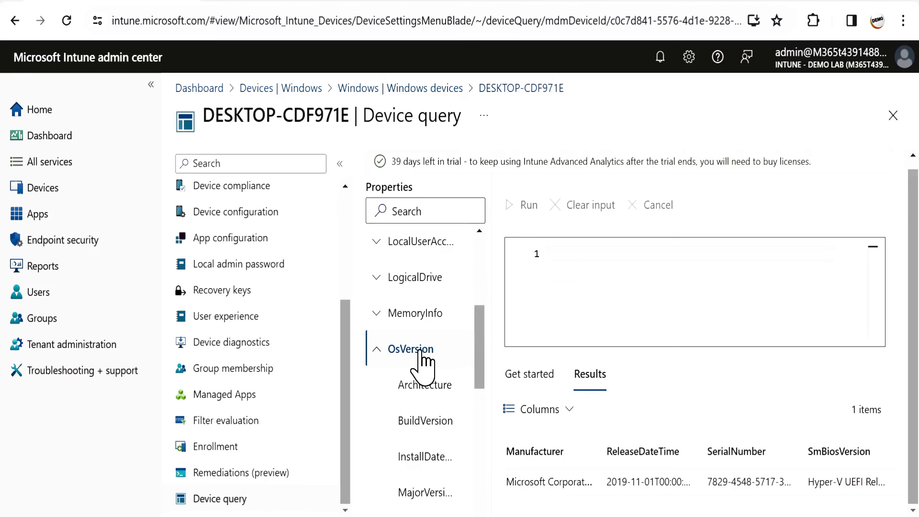
click(571, 265)
text(os)
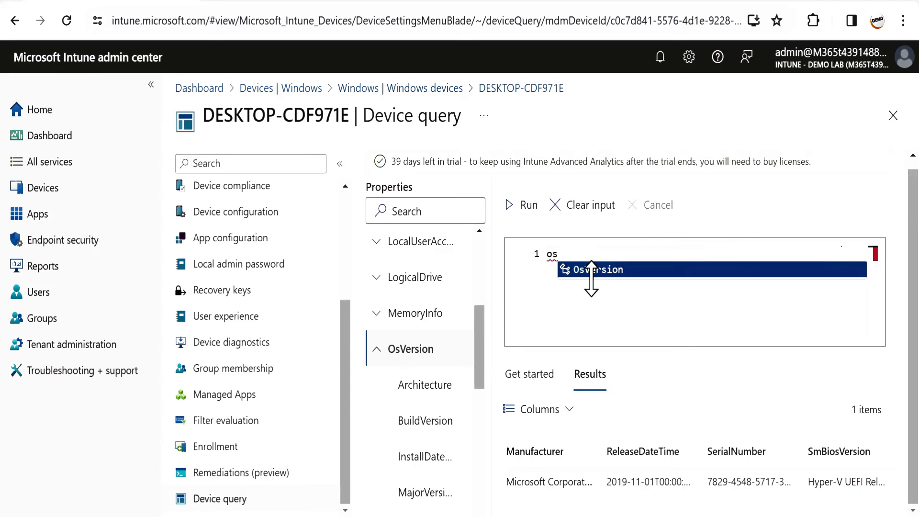
key(Tab)
click(527, 209)
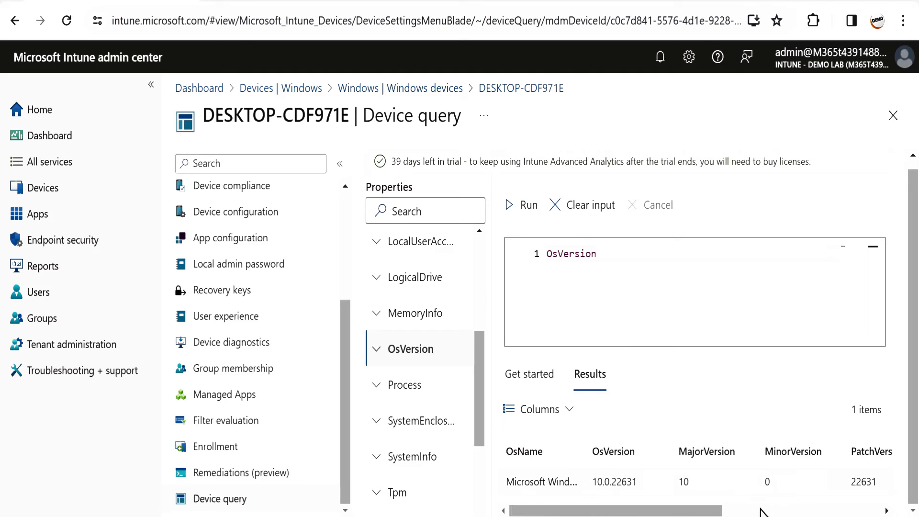
Review the OsVersion result (10.0.22631, 64-bit) and expand the WindowsService fields.
drag(713, 514, 832, 513)
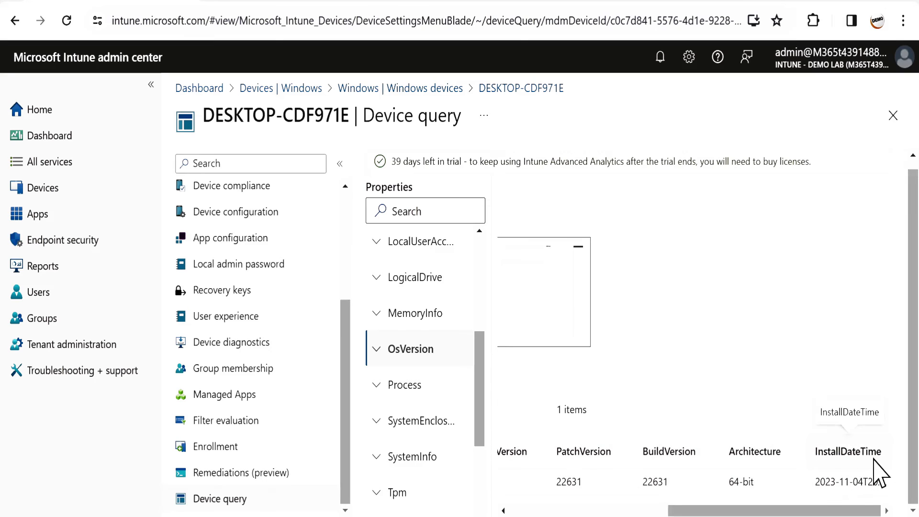
scroll(477, 474, down, 4)
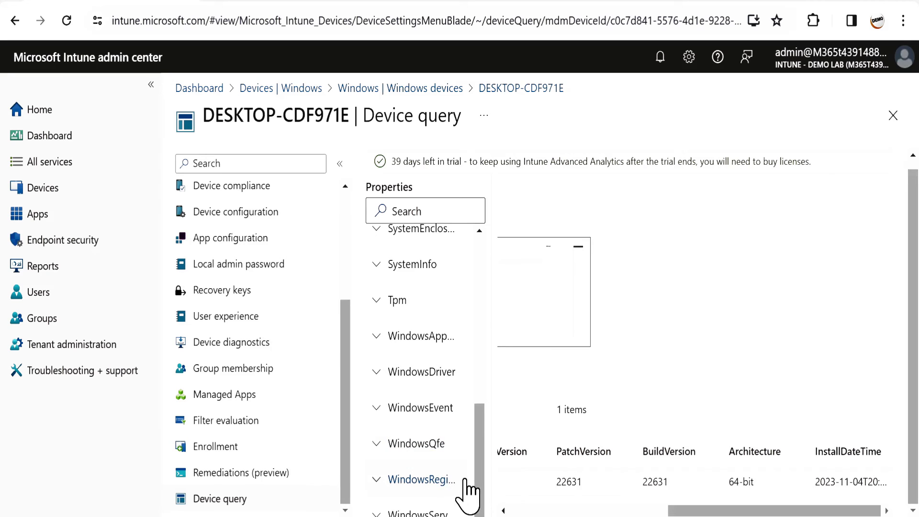
click(428, 513)
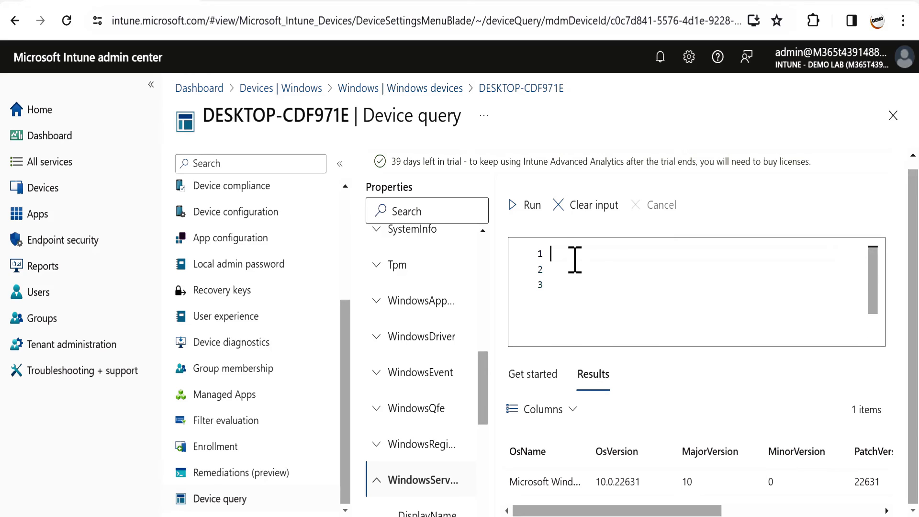
Run 'WindowsService | where State == RUNNING | project ServiceName, DisplayName, StartMode, State' and browse 101 results.
text(WindowsService | where  State == 'RUNNING' | project ServiceName, DisplayName, StartMode, State)
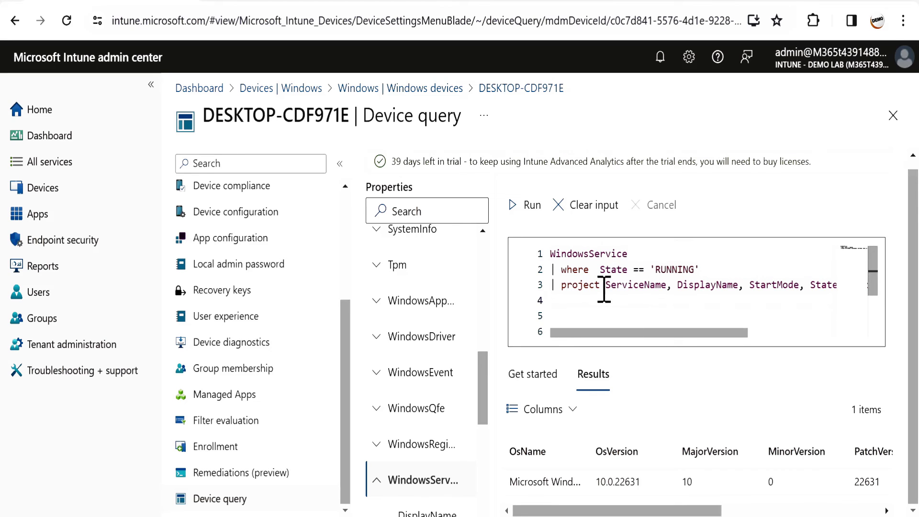
drag(603, 286, 660, 287)
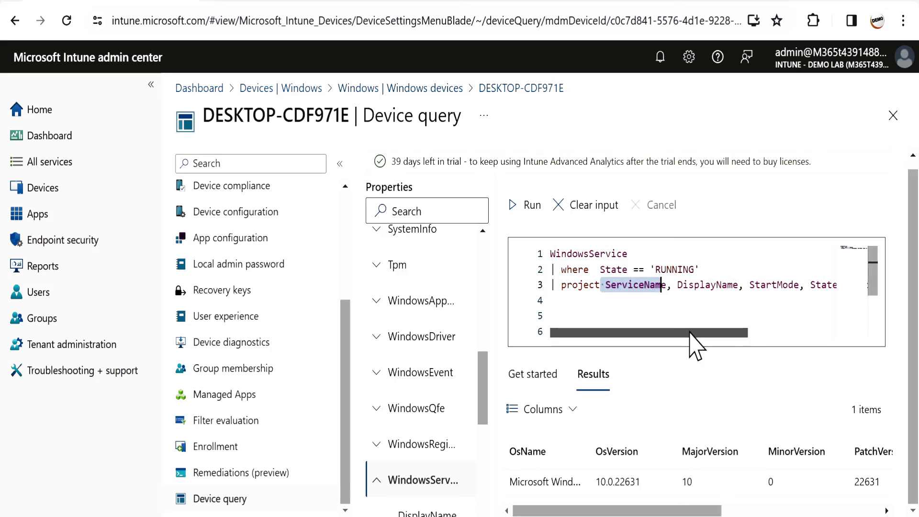
drag(690, 331, 625, 342)
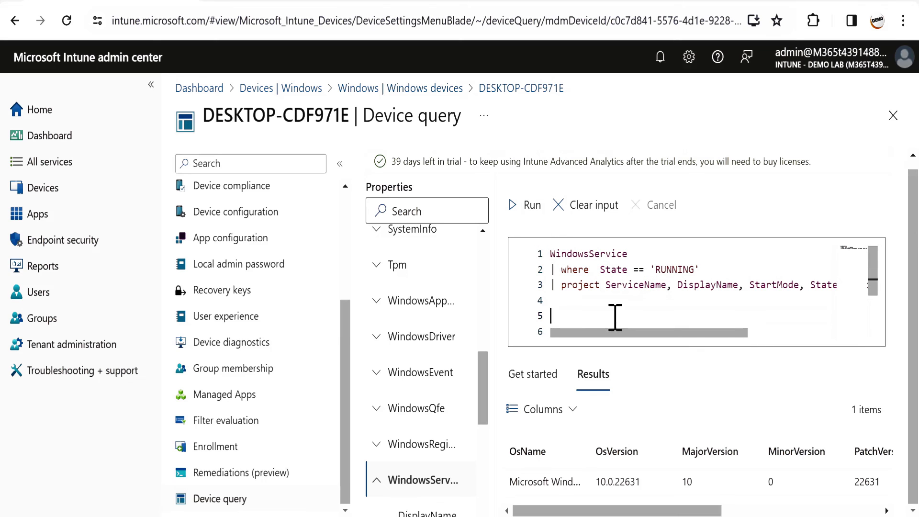
click(530, 205)
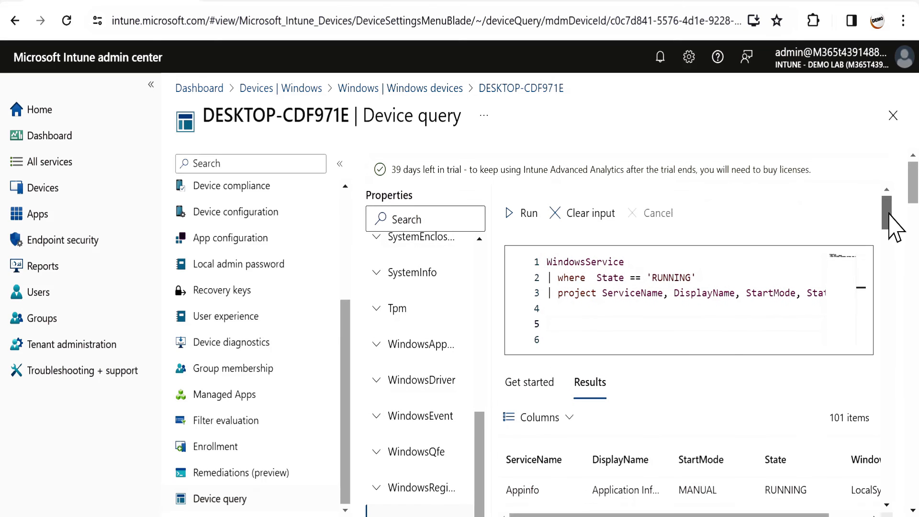
drag(889, 214, 890, 230)
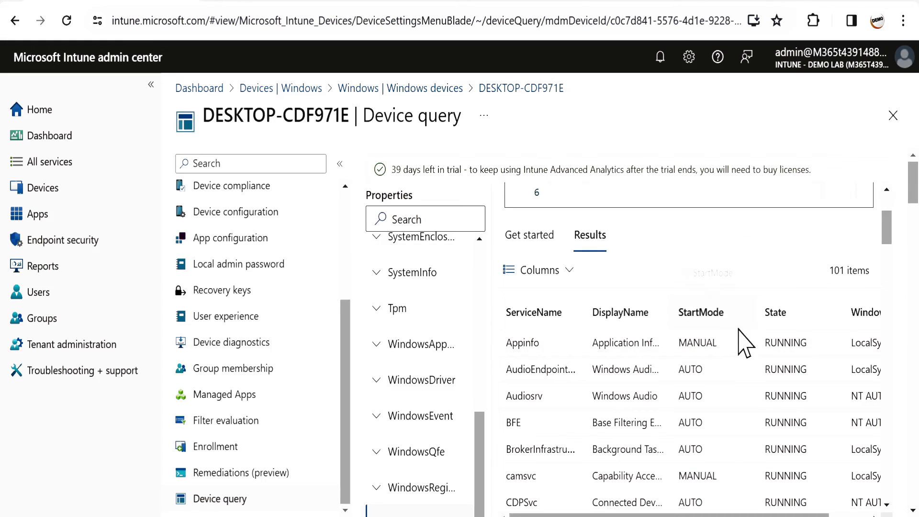
drag(887, 339, 888, 486)
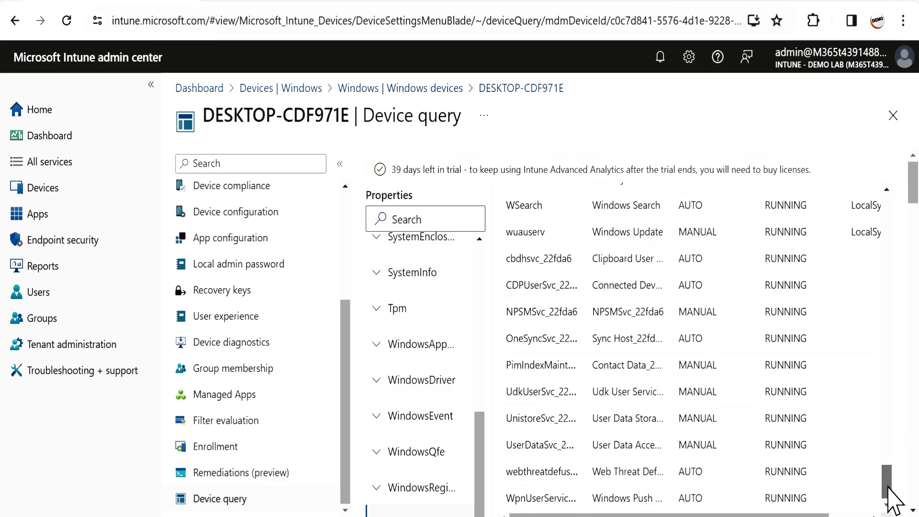